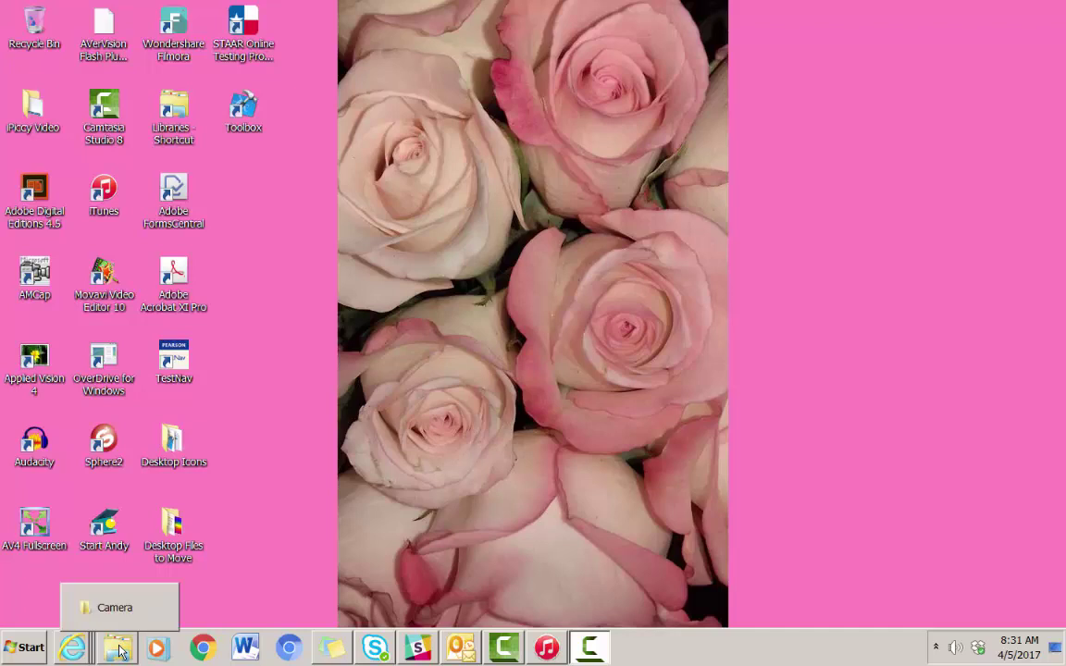
Bring the phone's Camera folder window back into view, dismissing the Start menu
click(115, 602)
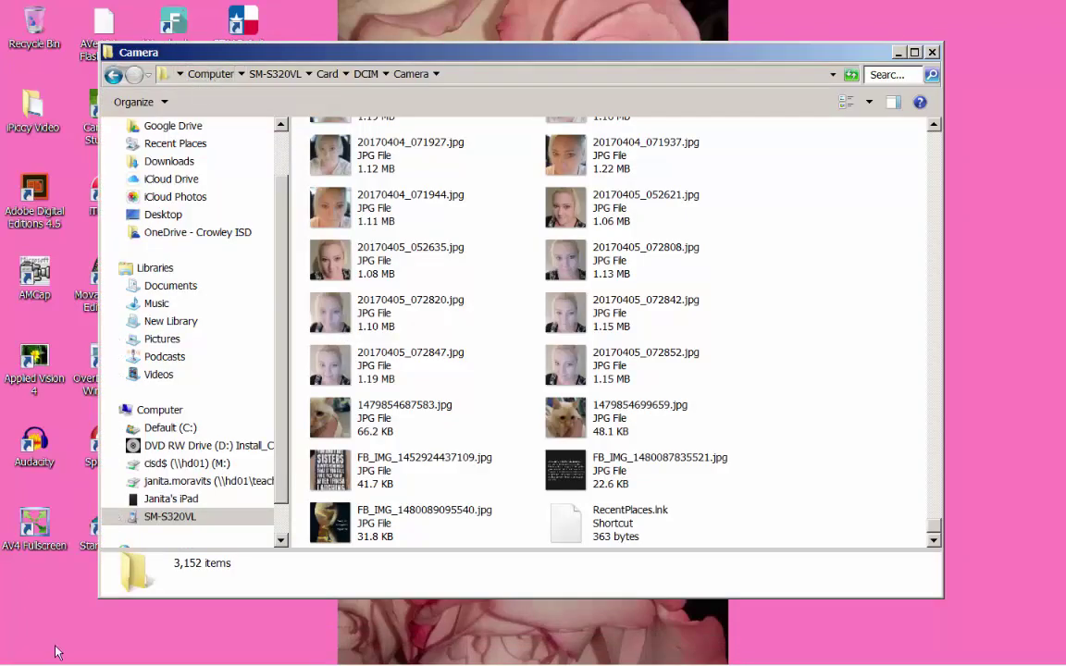
mouse_move(55, 652)
click(19, 651)
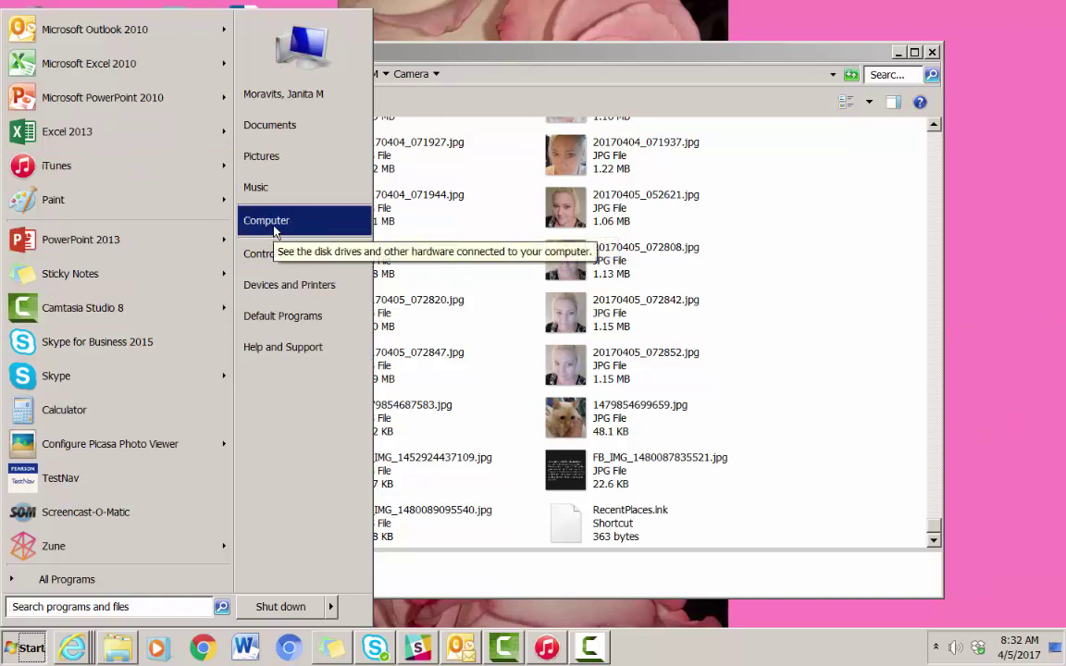
click(445, 54)
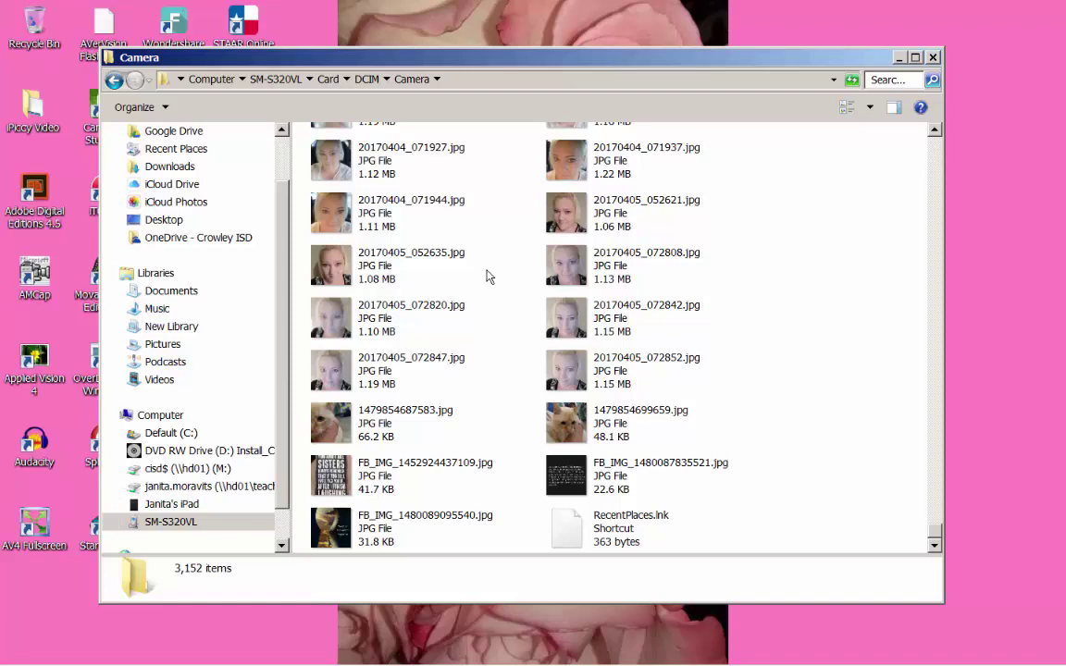
click(379, 270)
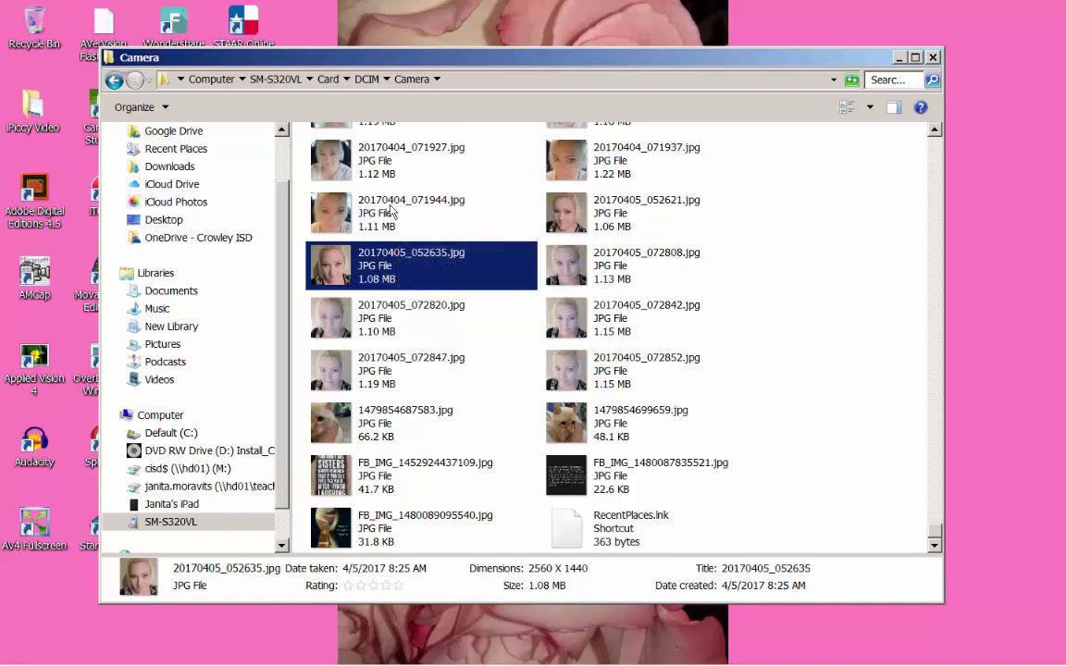
mouse_move(406, 211)
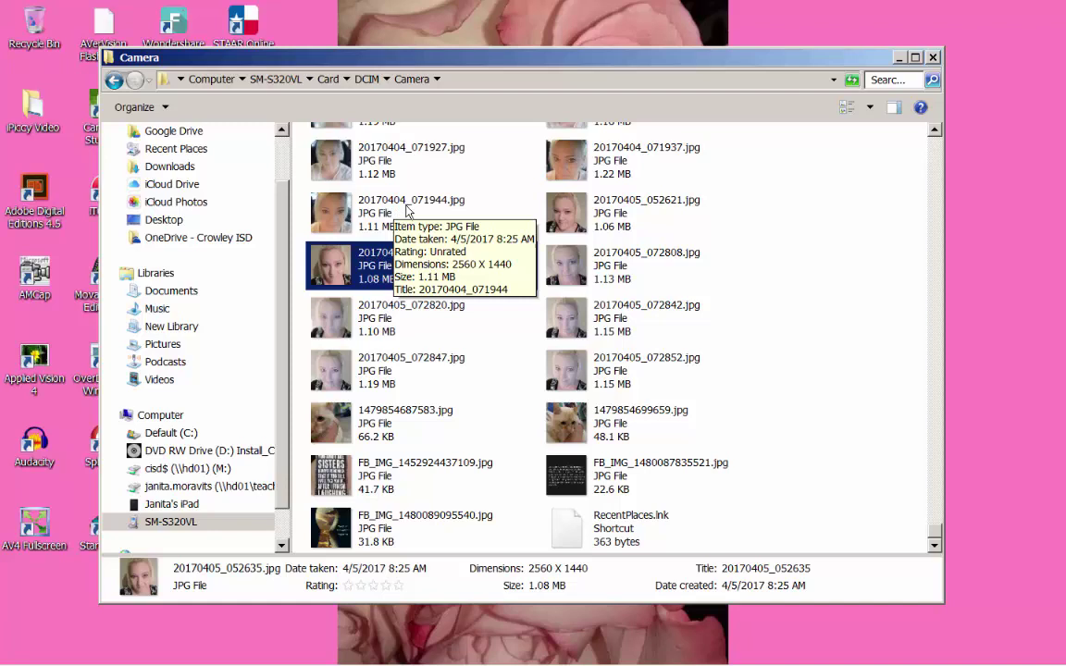
ctrl+click(338, 198)
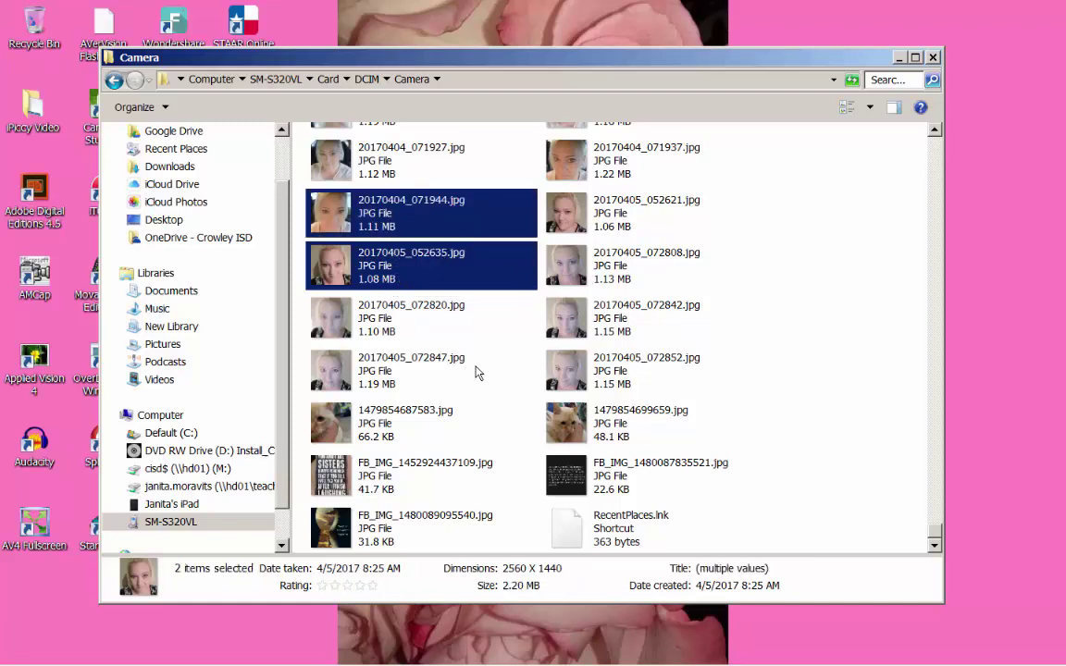
ctrl+click(575, 426)
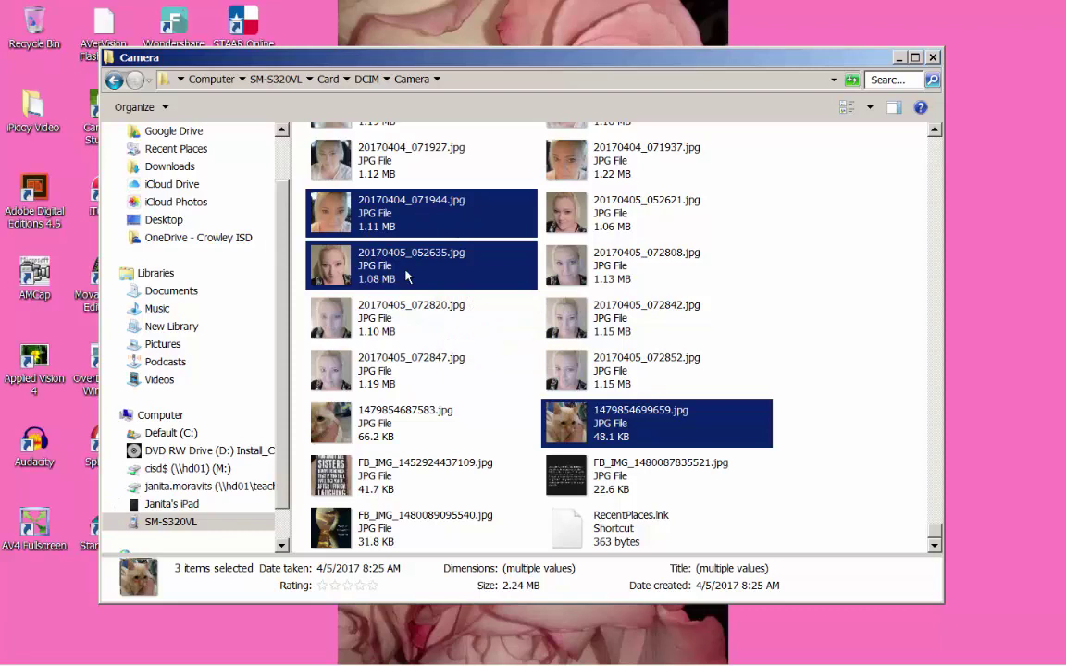
right_click(472, 217)
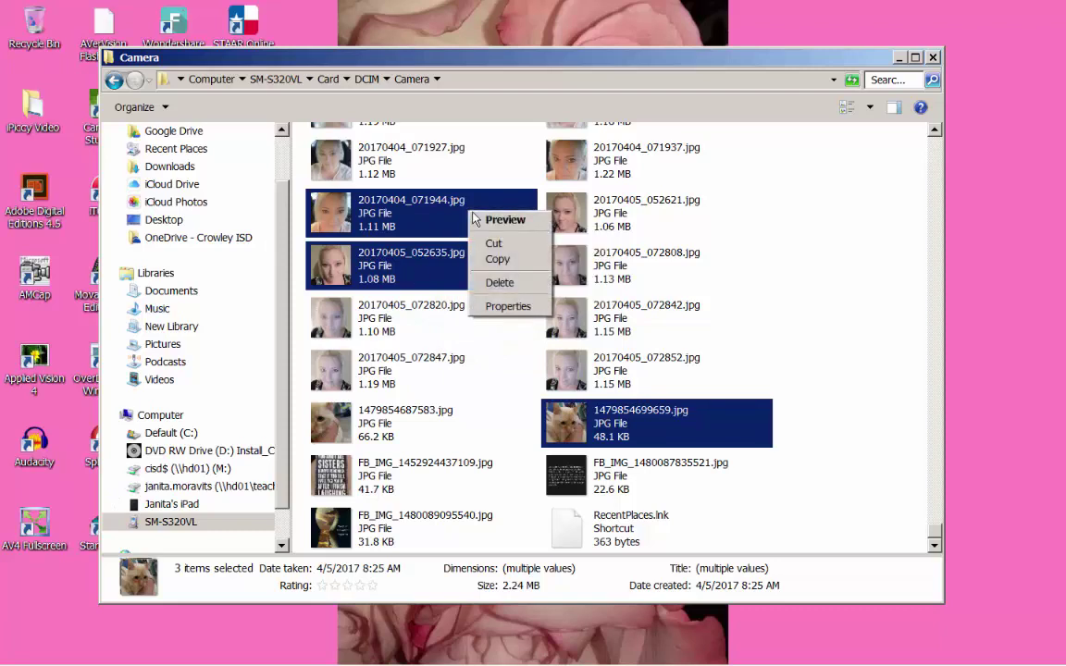
click(497, 260)
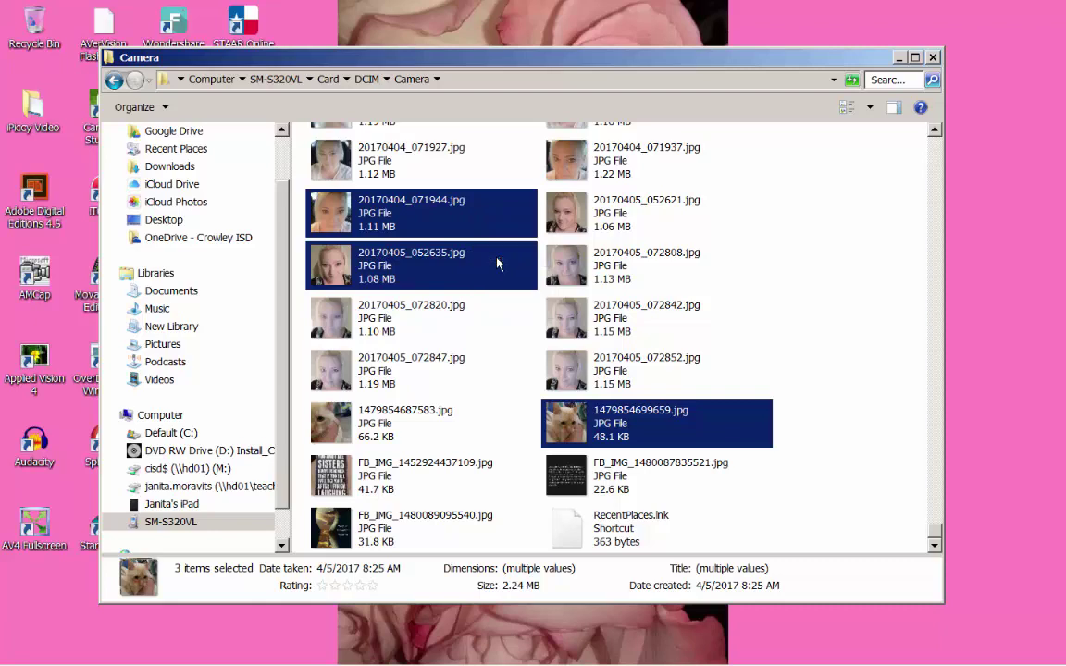
click(898, 58)
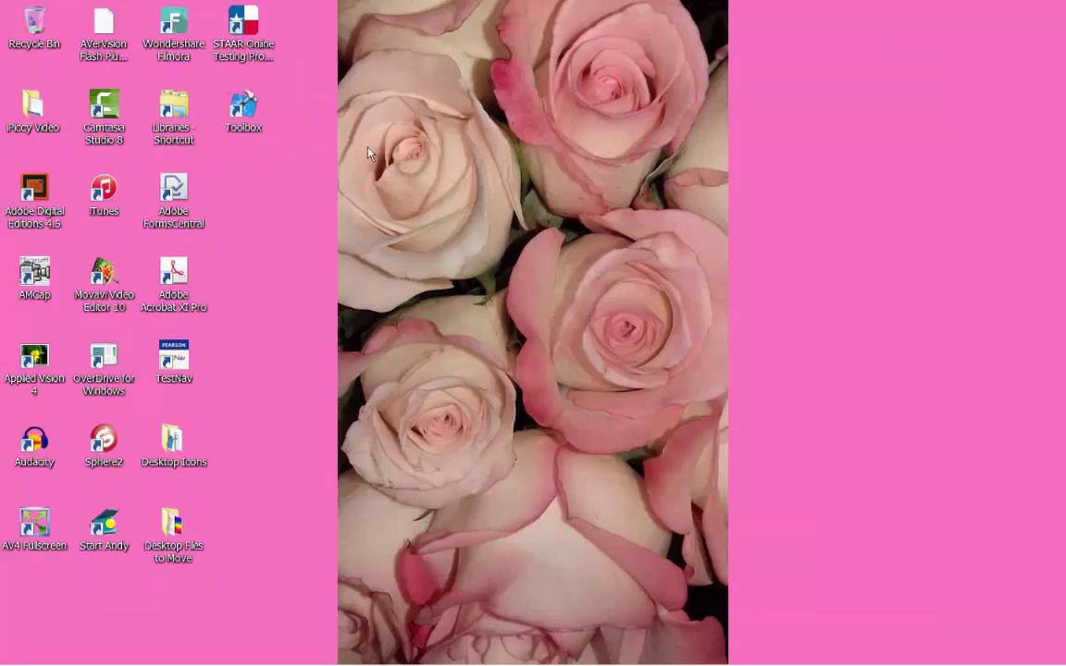
Create a new desktop folder named 'Photos to Edit for Projects'
right_click(268, 214)
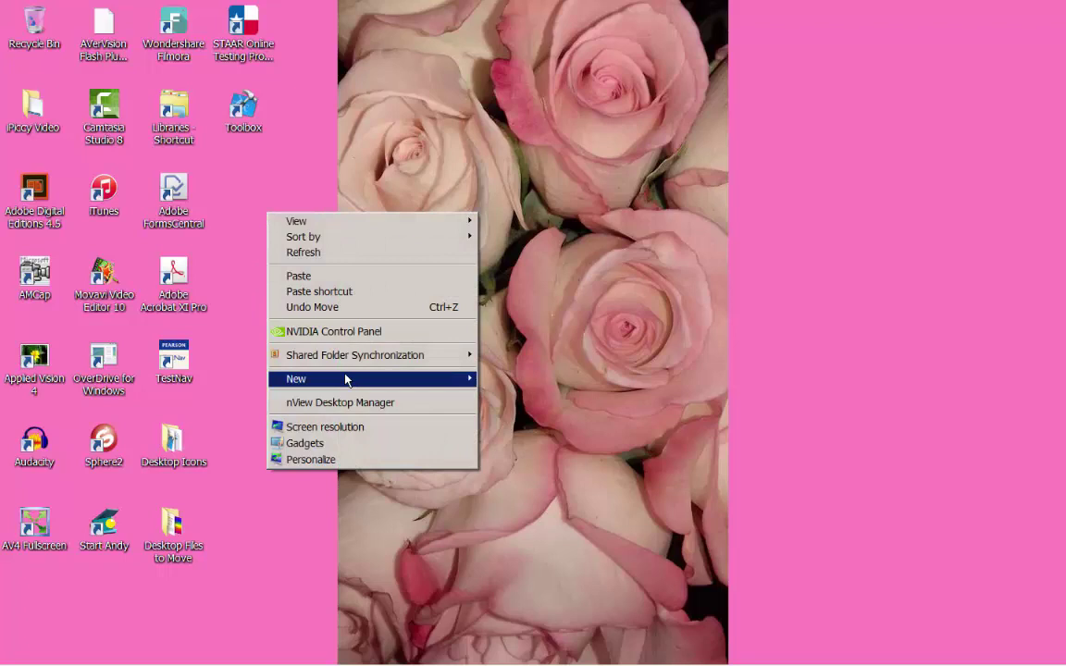
mouse_move(371, 378)
click(504, 378)
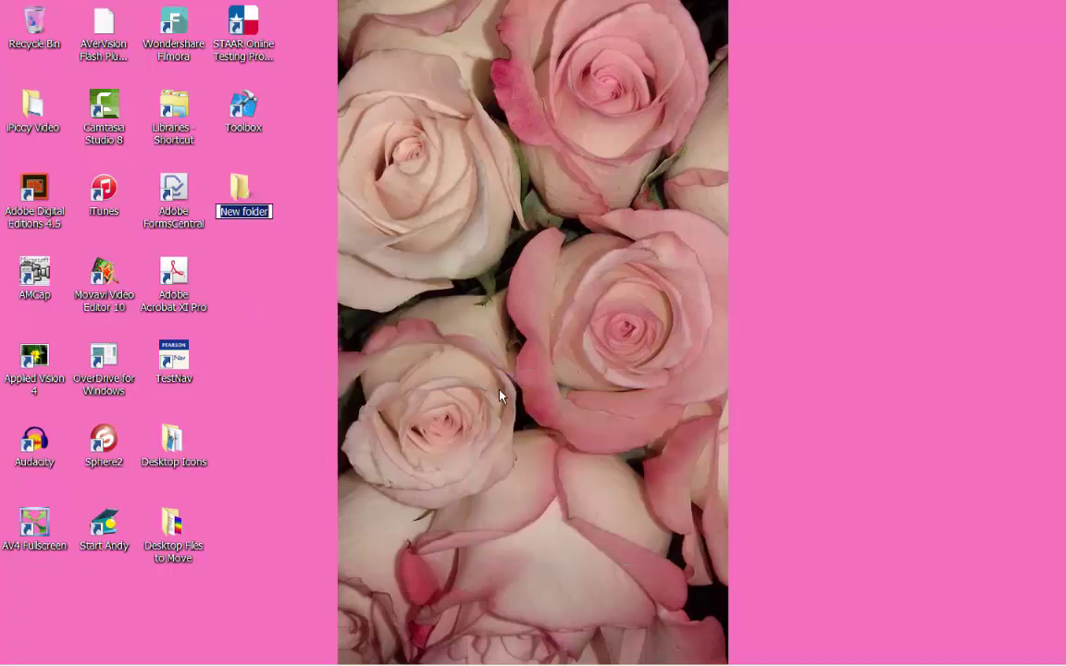
text(Photos)
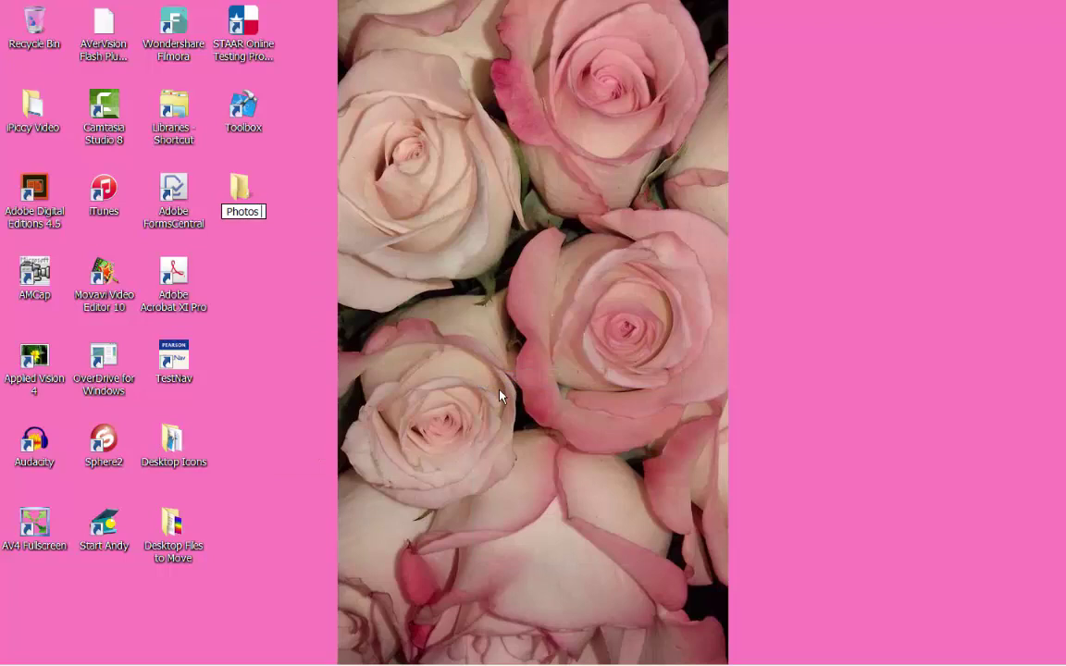
text( to Edit for)
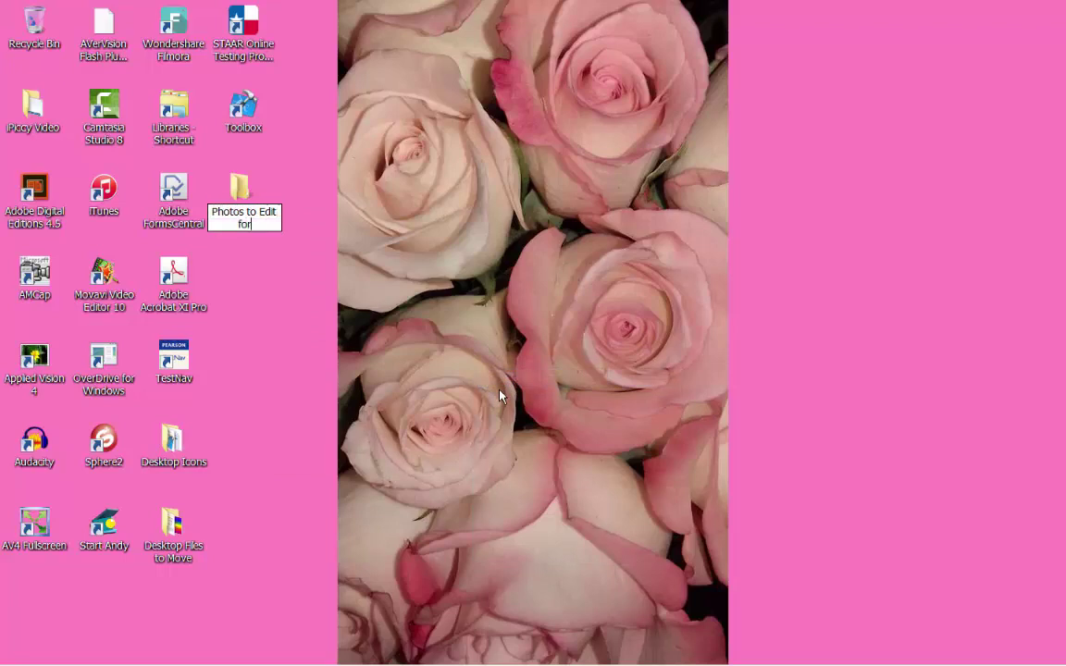
text( Projects)
click(244, 189)
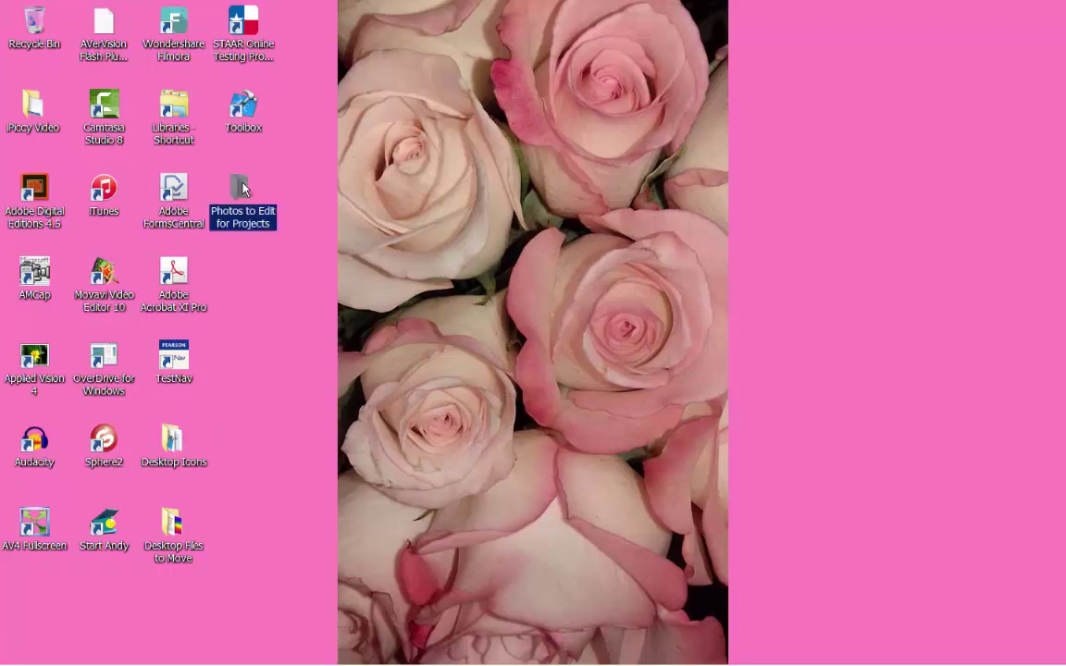
Paste the three copied phone photos into the 'Photos to Edit for Projects' folder
double_click(244, 189)
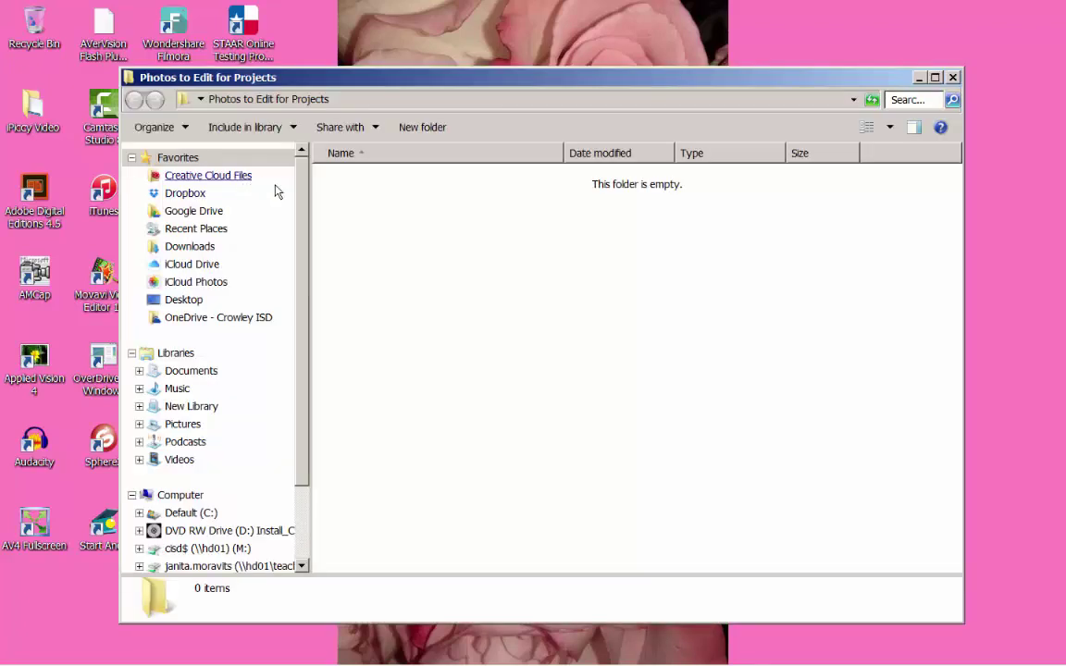
right_click(401, 218)
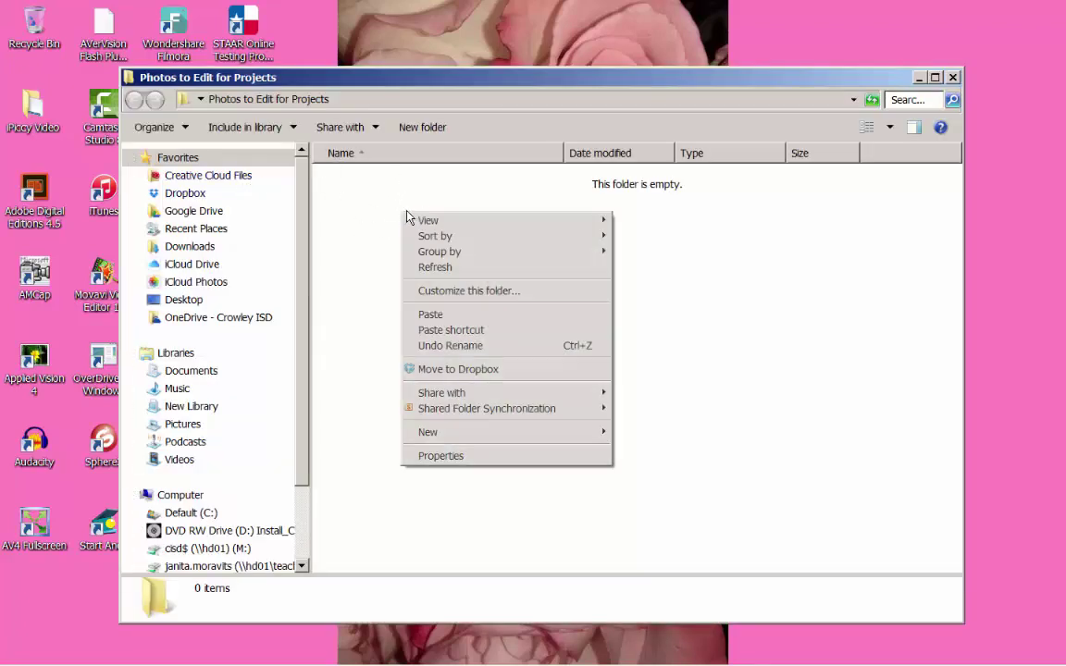
click(432, 315)
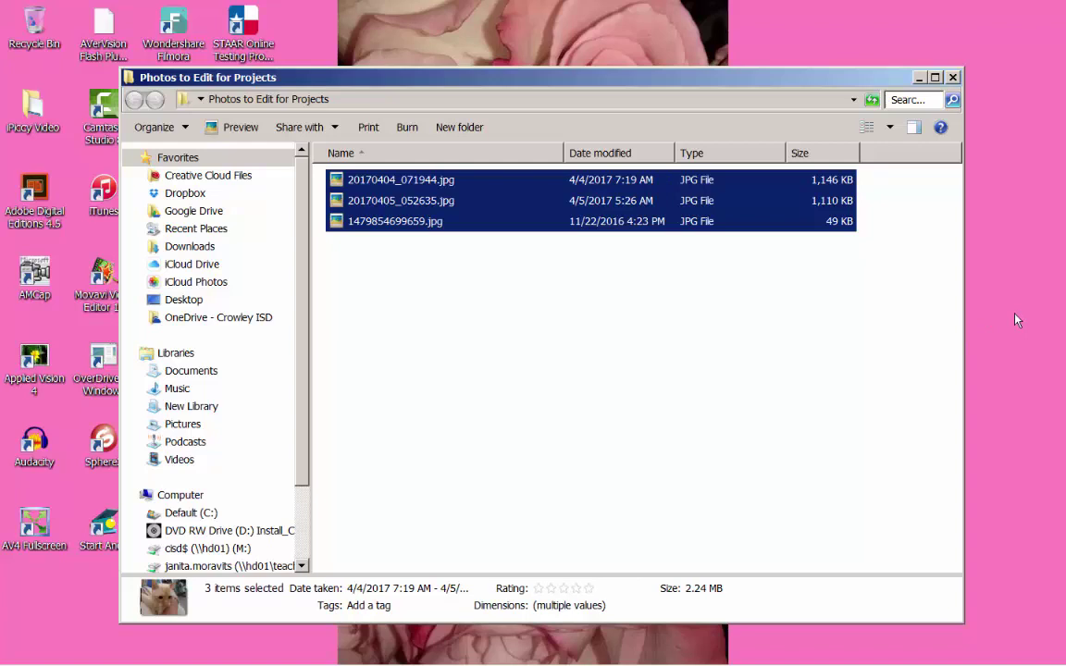
Close the 'Photos to Edit for Projects' folder window
click(953, 77)
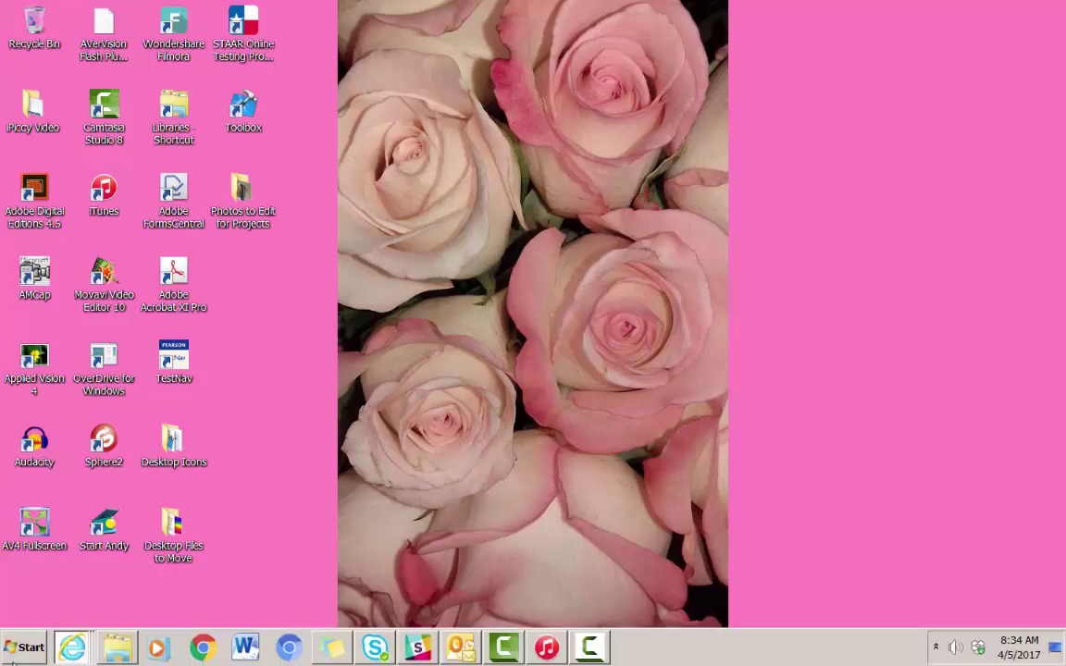
click(25, 646)
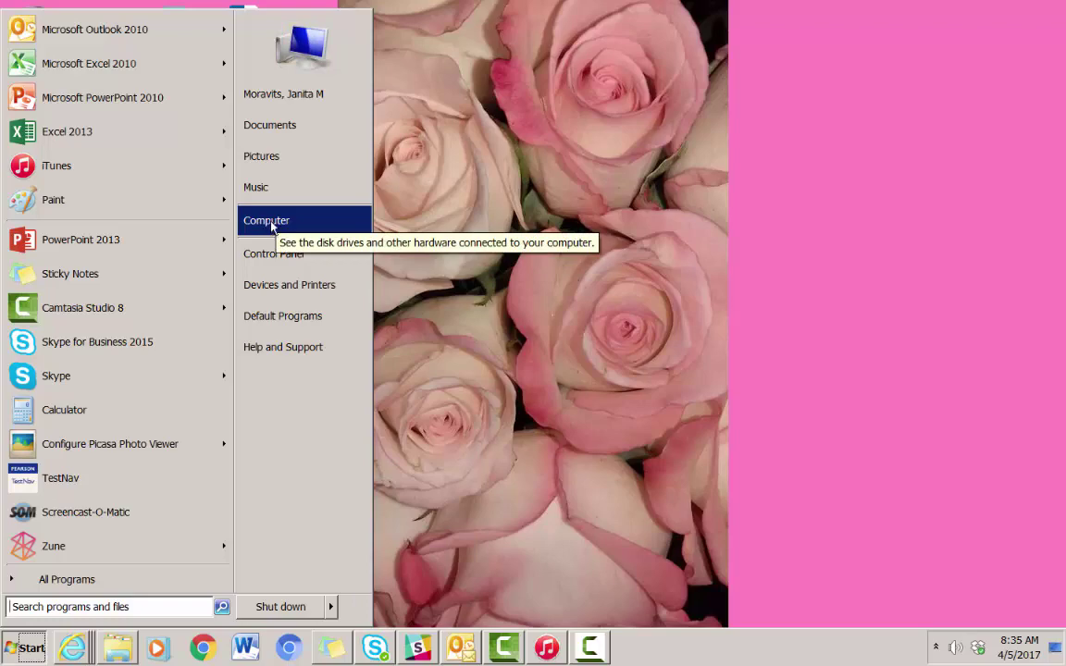
click(276, 223)
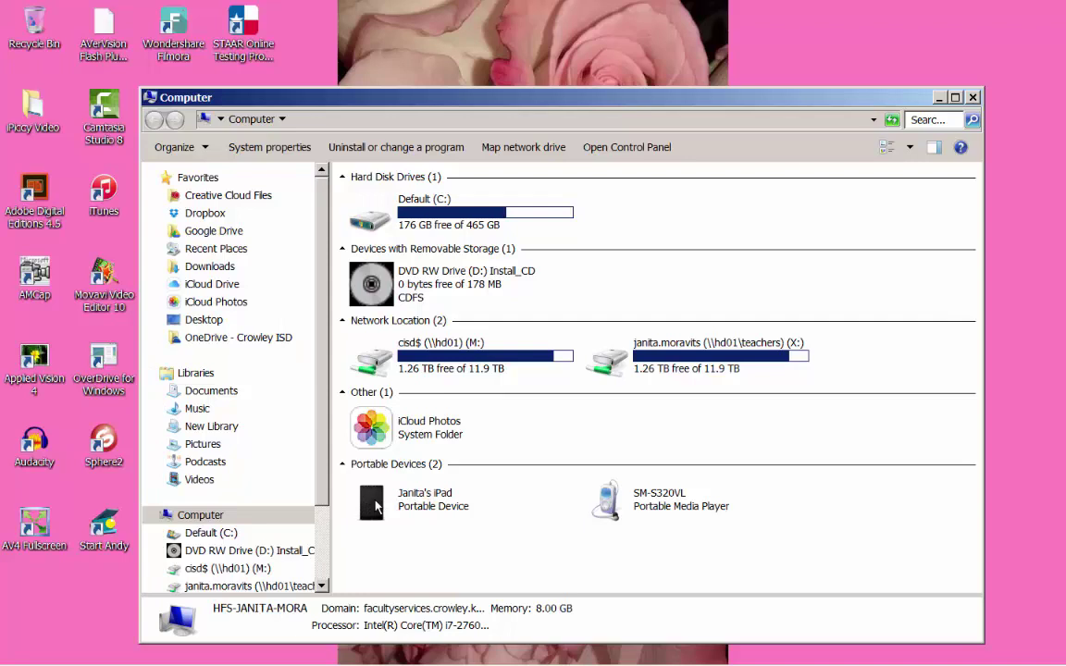
double_click(387, 507)
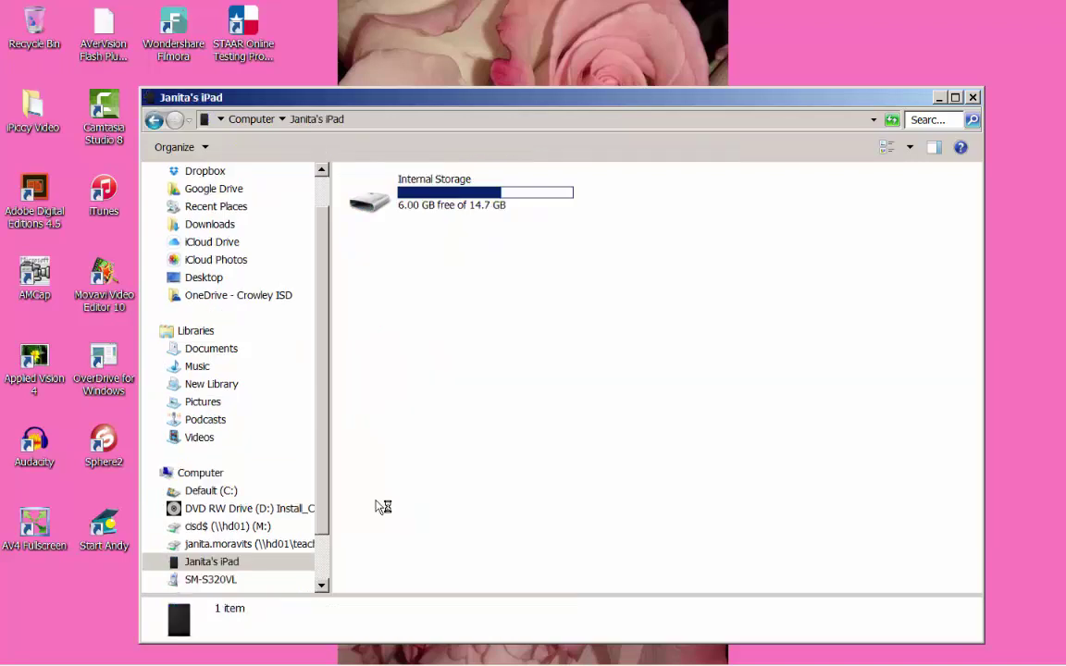
double_click(370, 199)
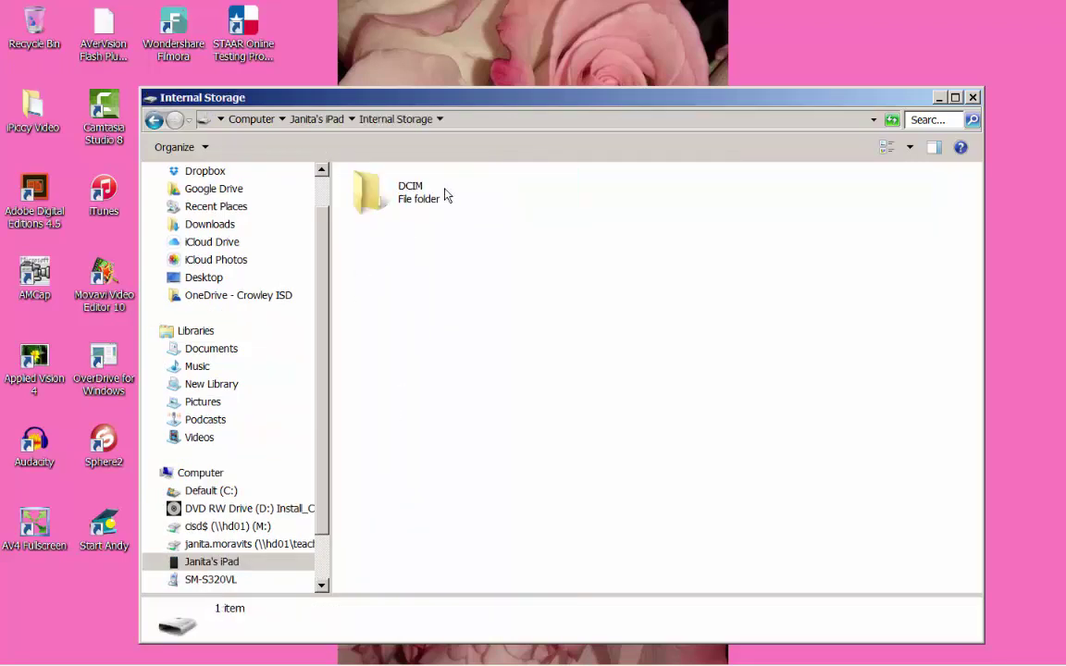
double_click(371, 196)
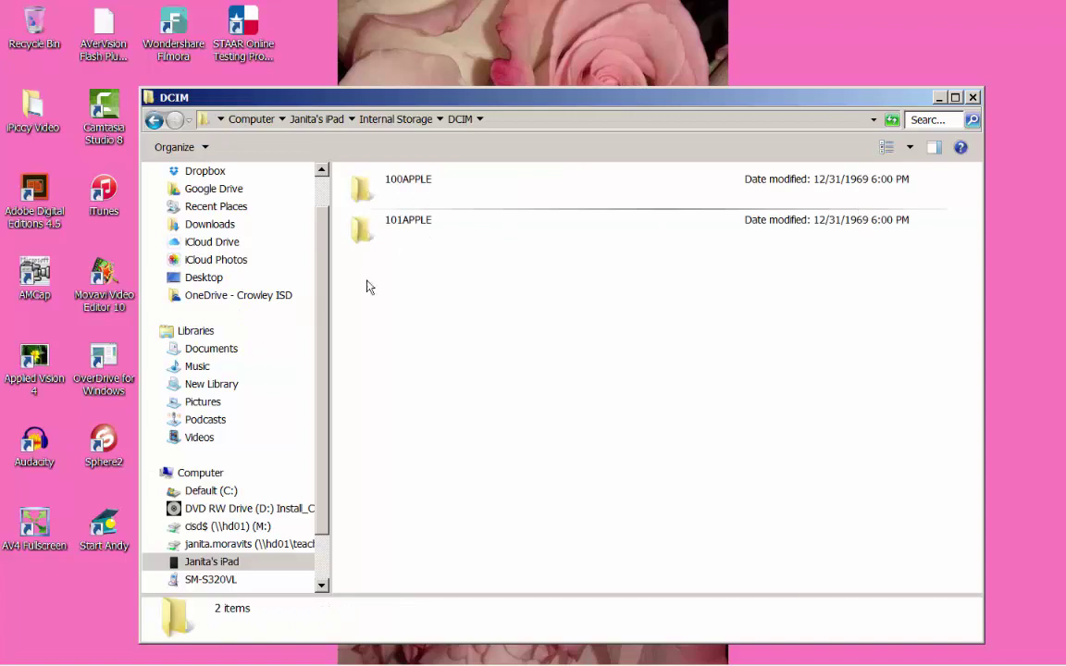
double_click(400, 234)
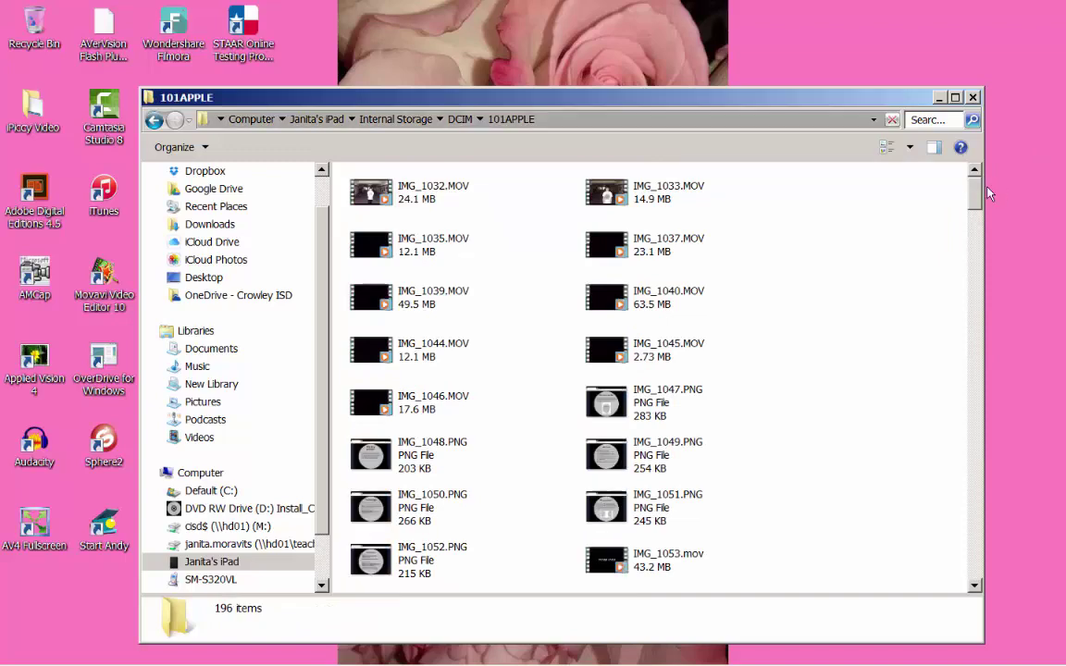
Select iPad photos IMG_1234, IMG_1236 and IMG_1238 and copy them
drag(973, 199, 944, 613)
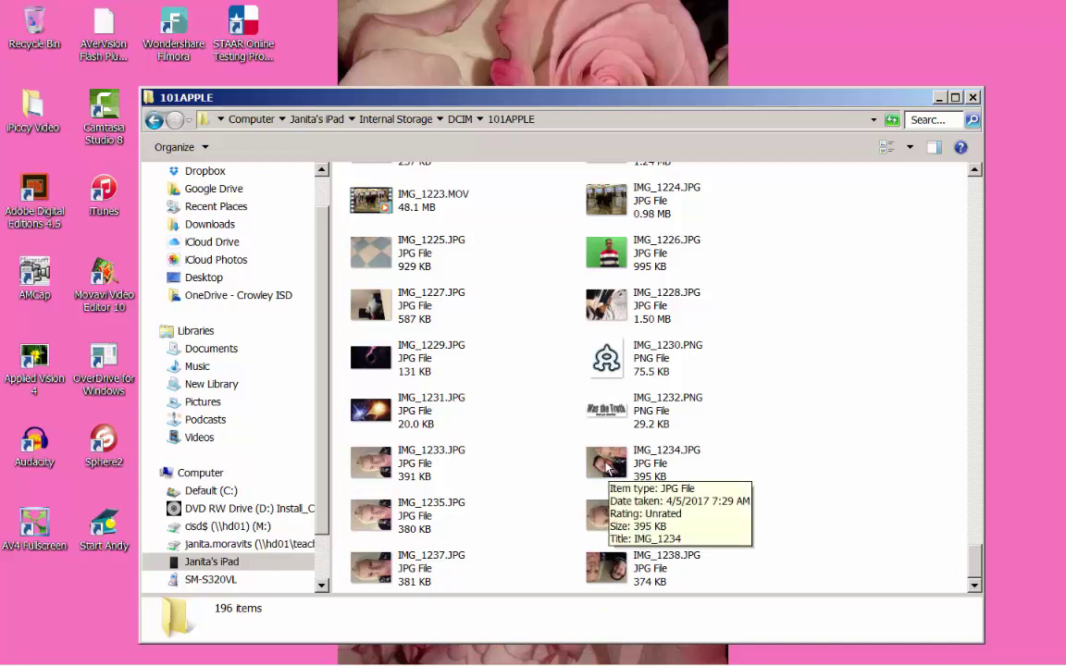
click(607, 469)
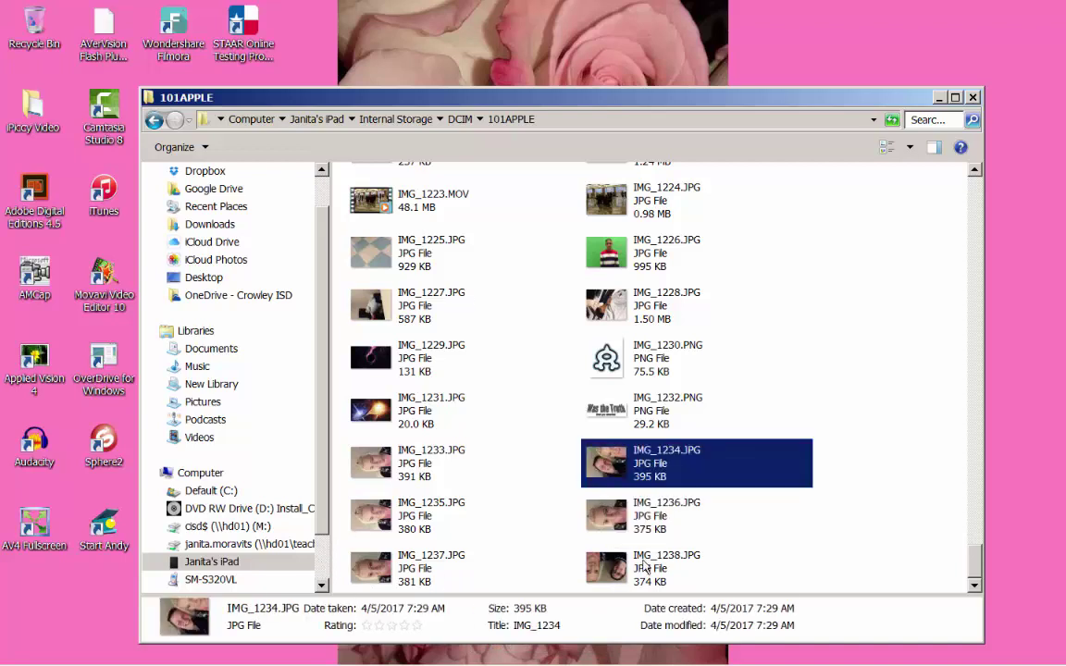
click(612, 572)
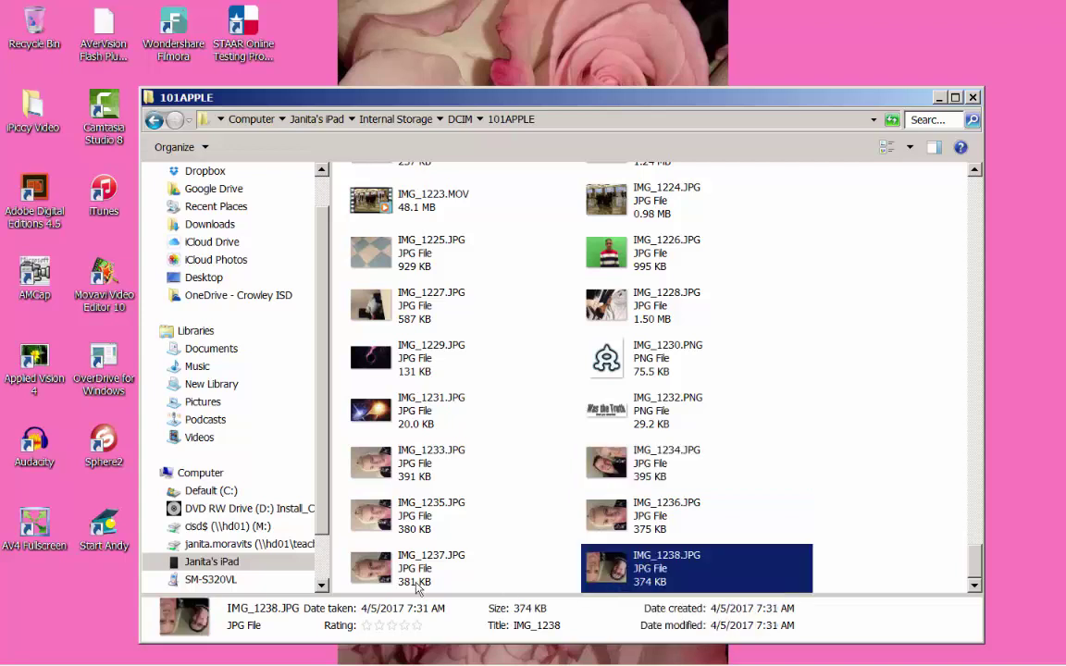
click(600, 463)
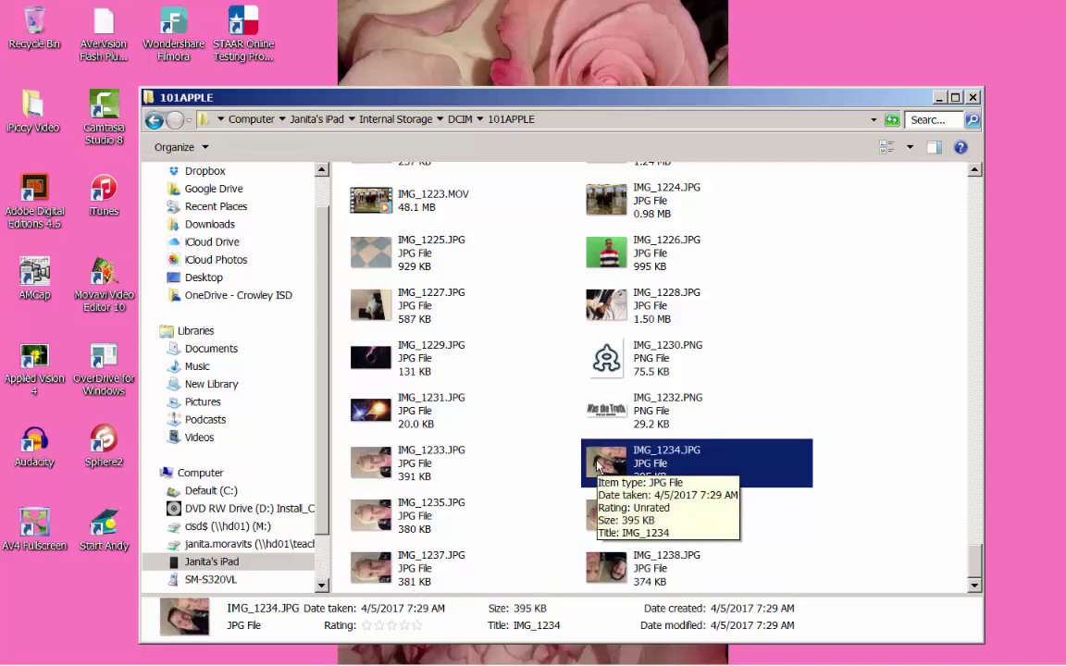
ctrl+click(611, 569)
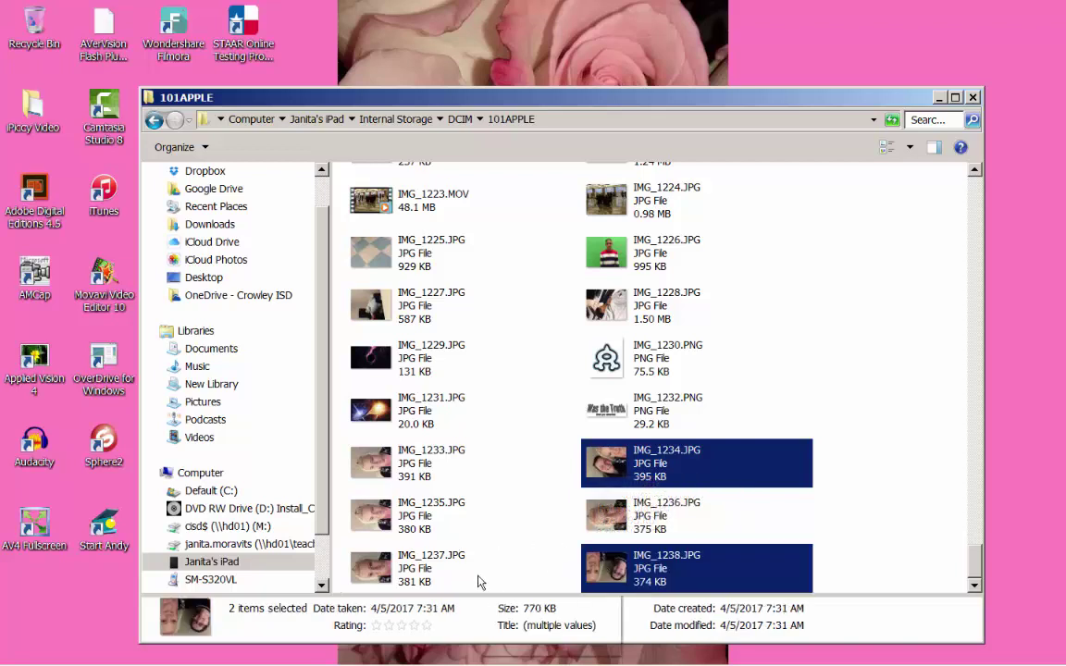
ctrl+click(612, 523)
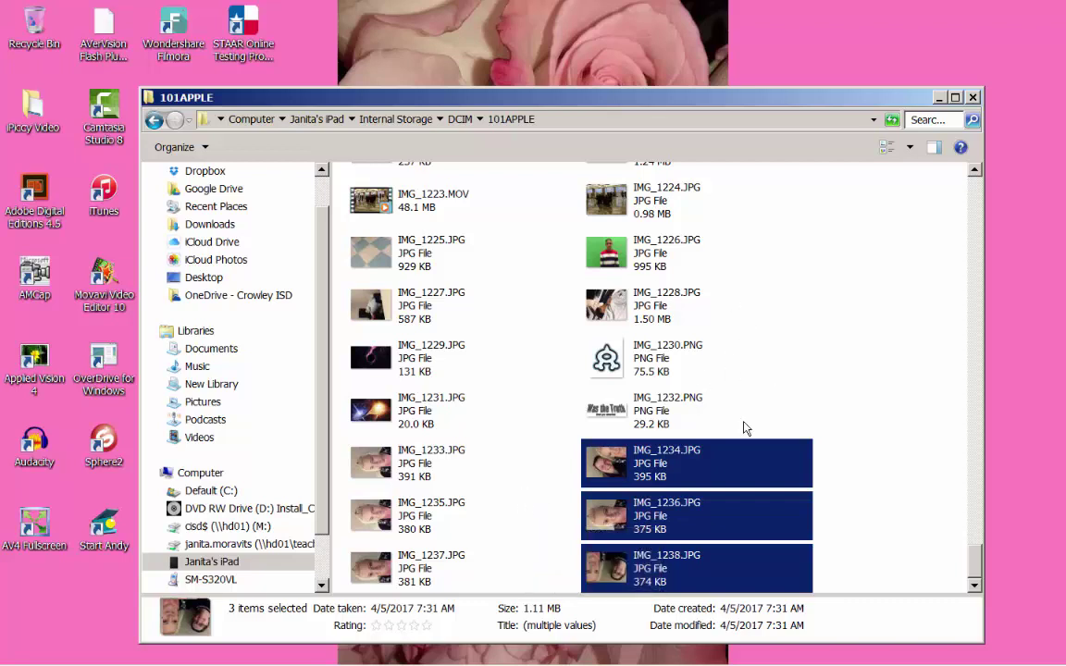
right_click(719, 459)
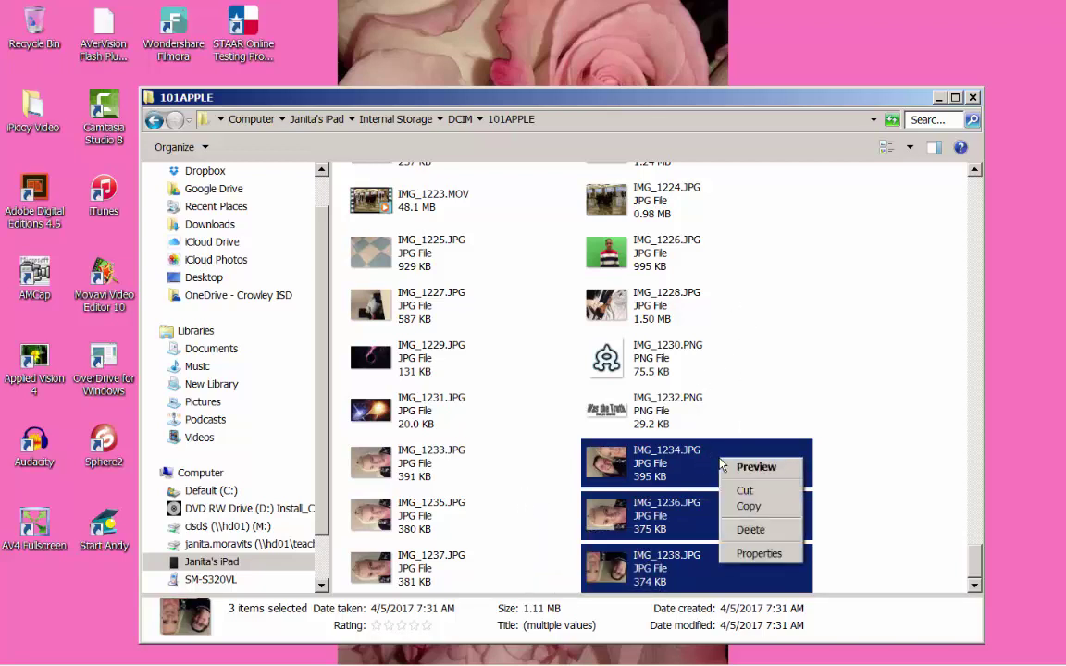
click(748, 508)
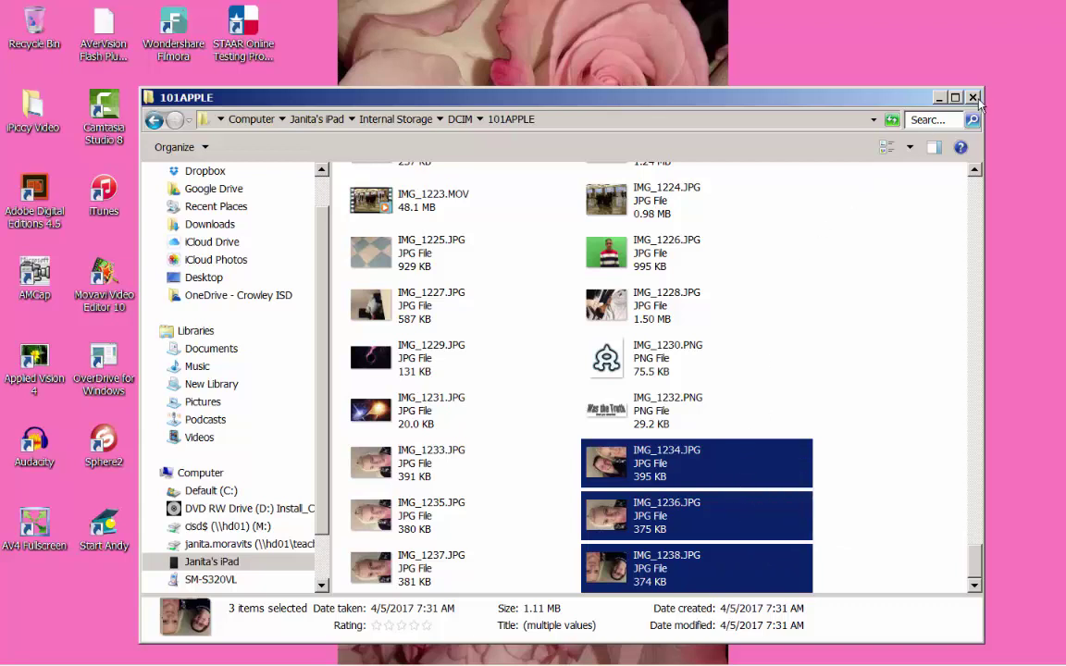
Paste the three iPad photos into 'Photos to Edit for Projects', making six, then minimize it
key(alt+F4)
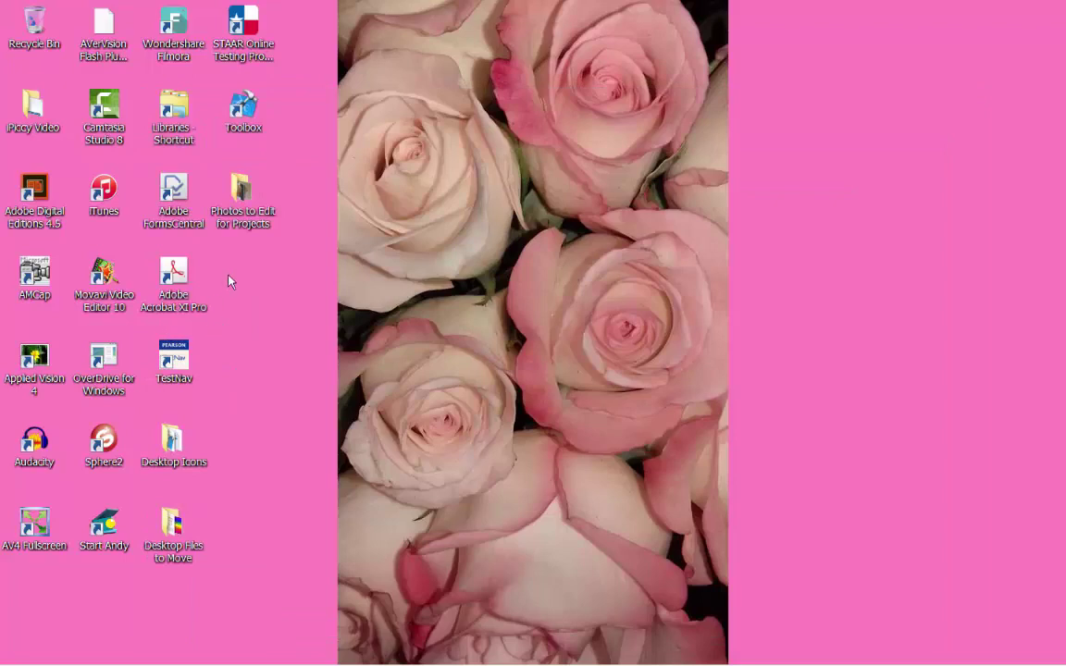
double_click(233, 189)
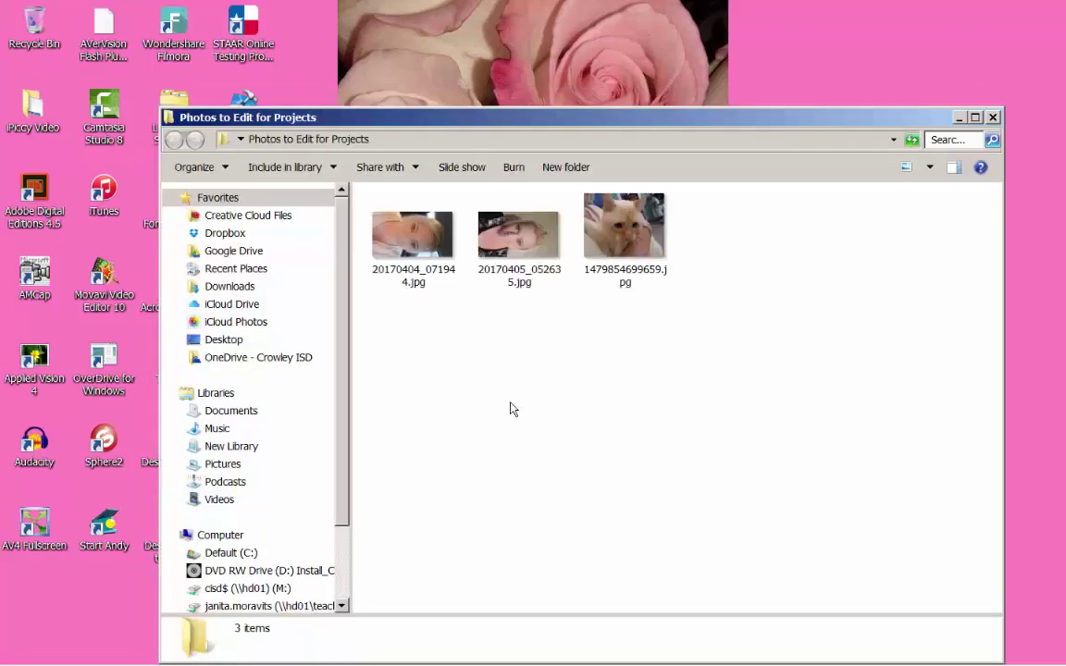
right_click(454, 395)
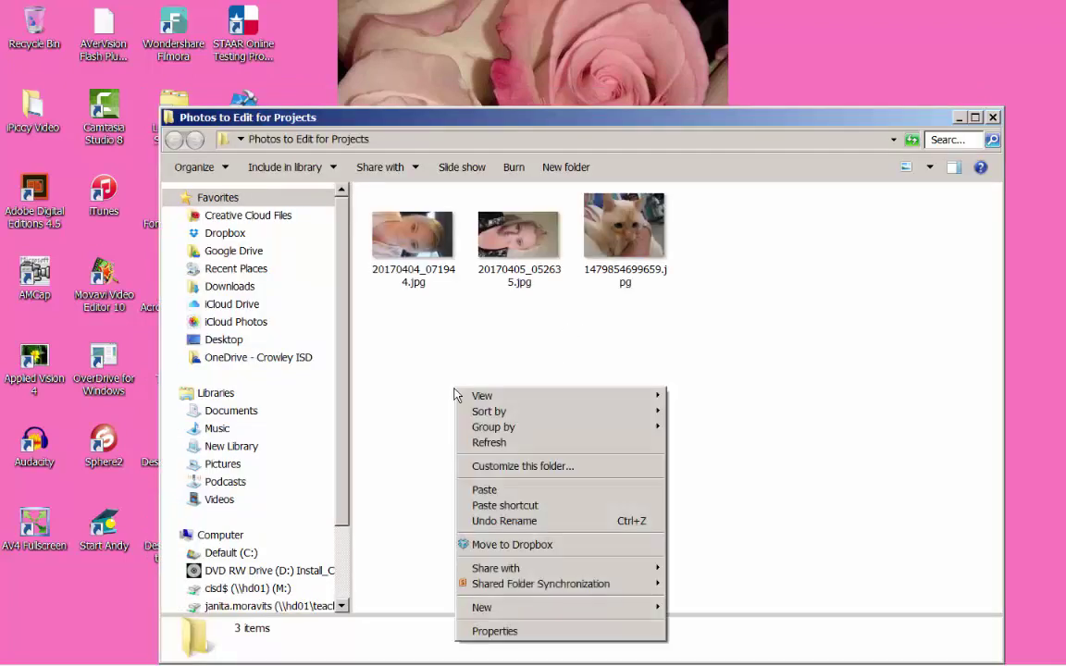
click(495, 490)
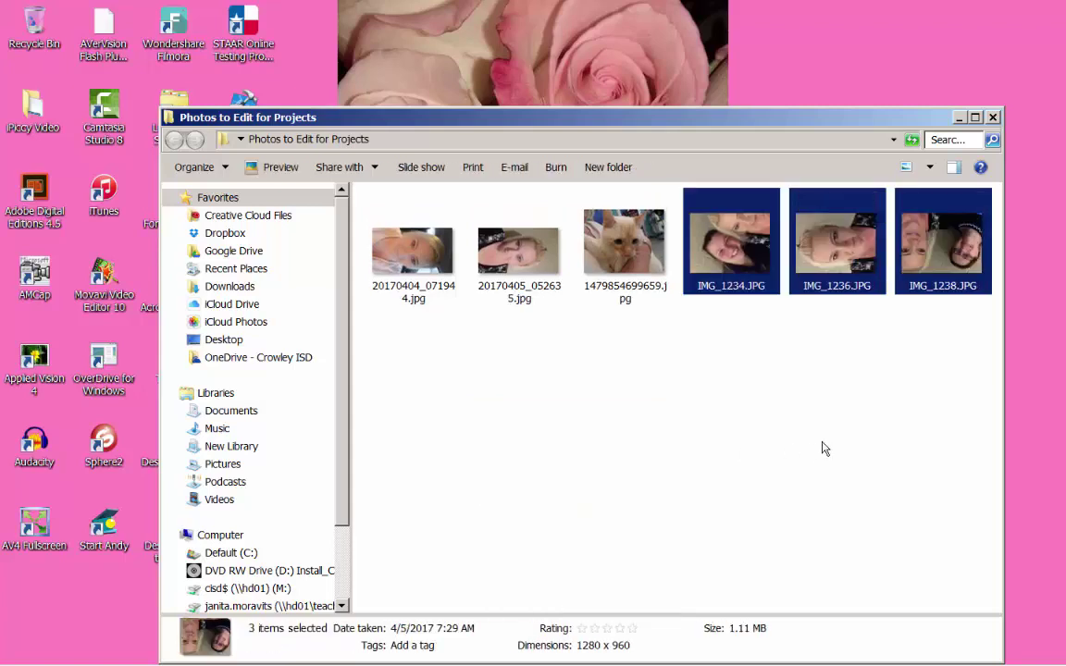
click(603, 404)
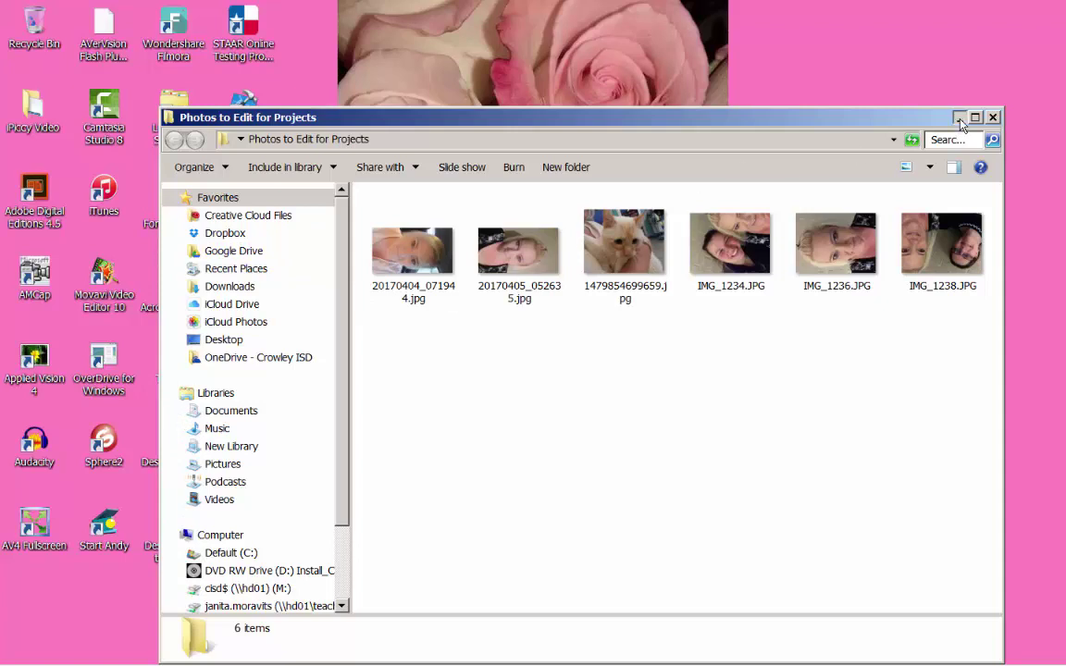
click(960, 118)
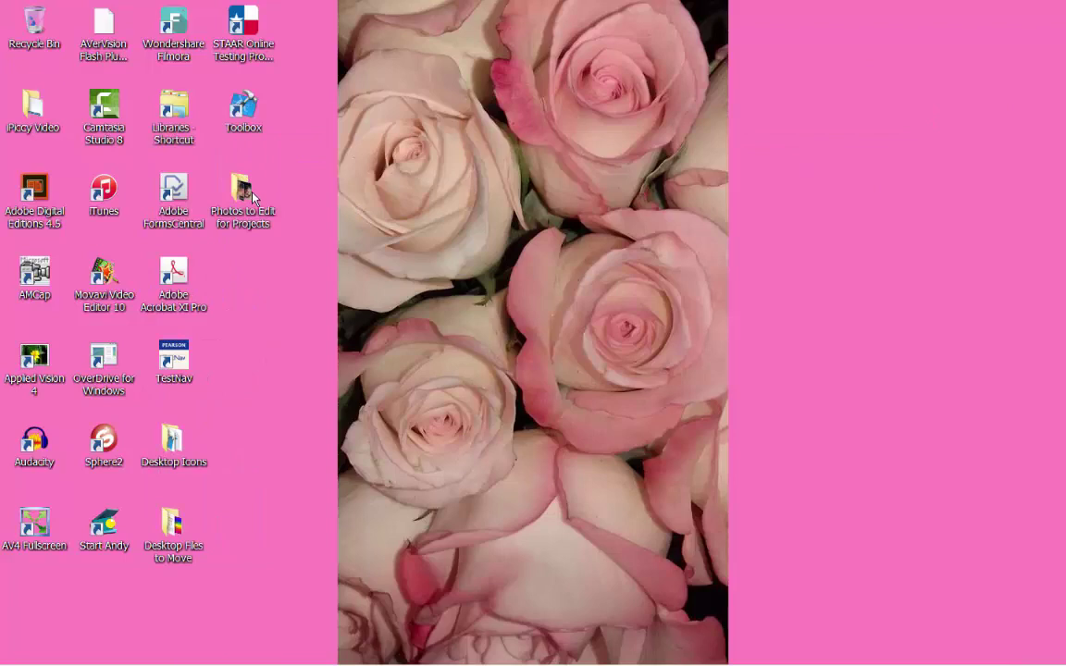